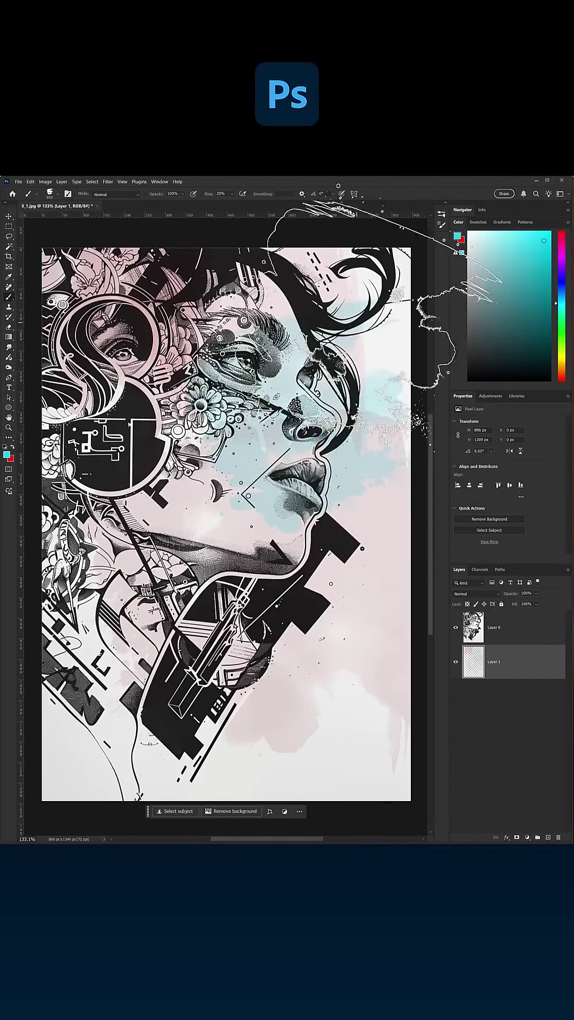
Paint cyan splashes over the face and magenta across the lower background, then pick yellow
drag(382, 319, 96, 741)
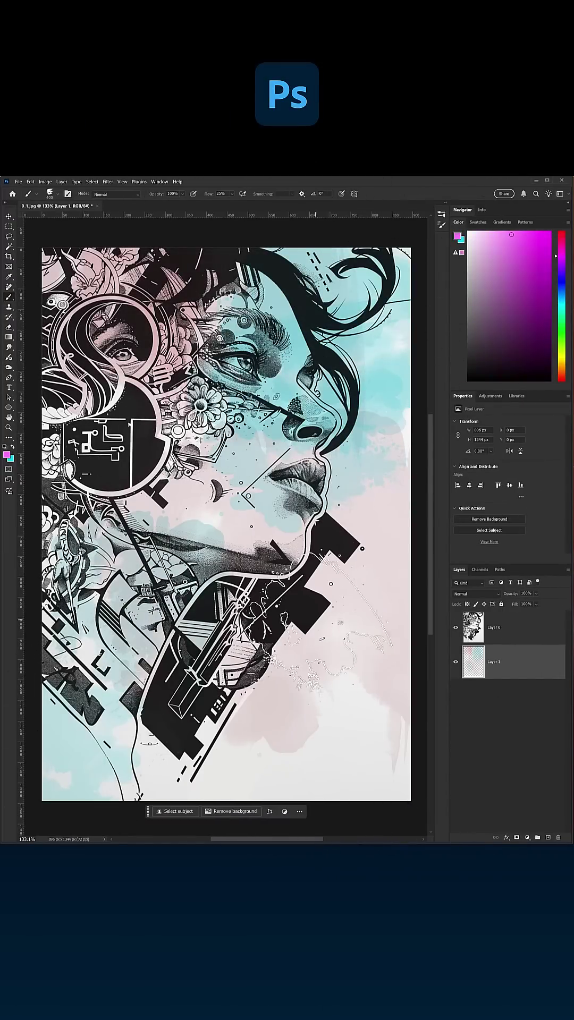
mouse_move(319, 638)
mouse_down()
mouse_move(273, 807)
mouse_move(125, 808)
mouse_up()
click(561, 359)
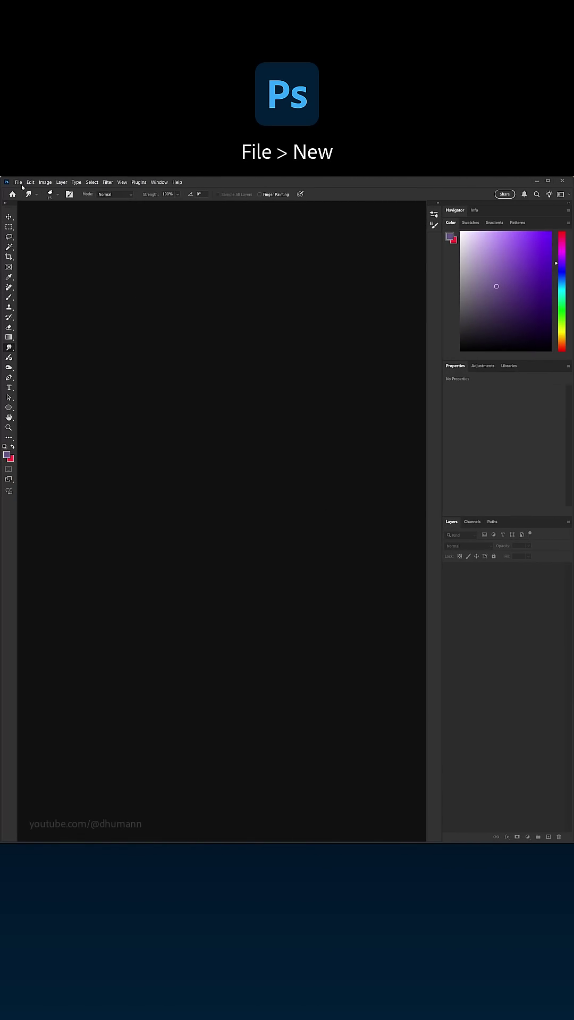
Create a new 2048×2048 pixel document with a White background
click(19, 182)
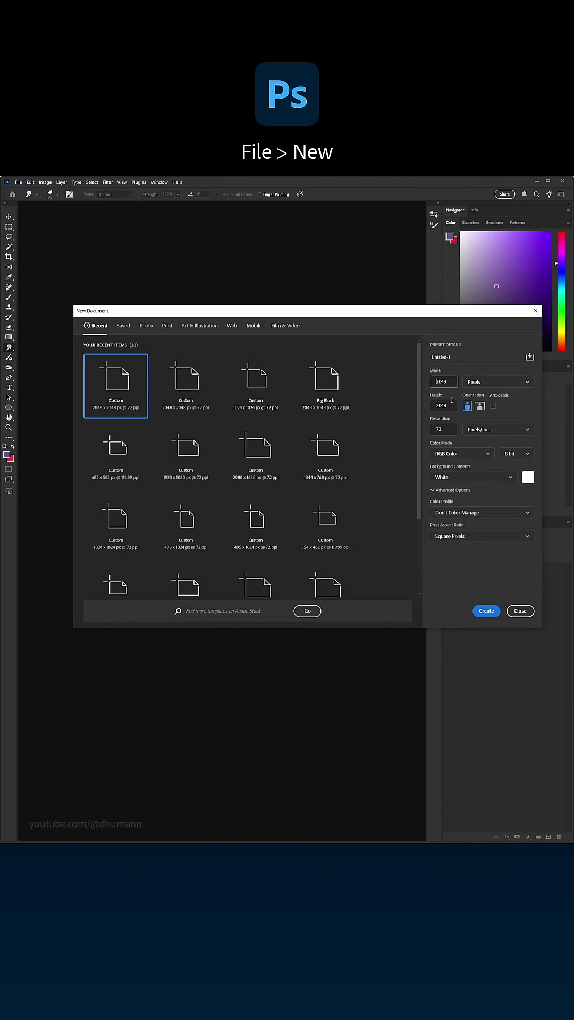
click(461, 478)
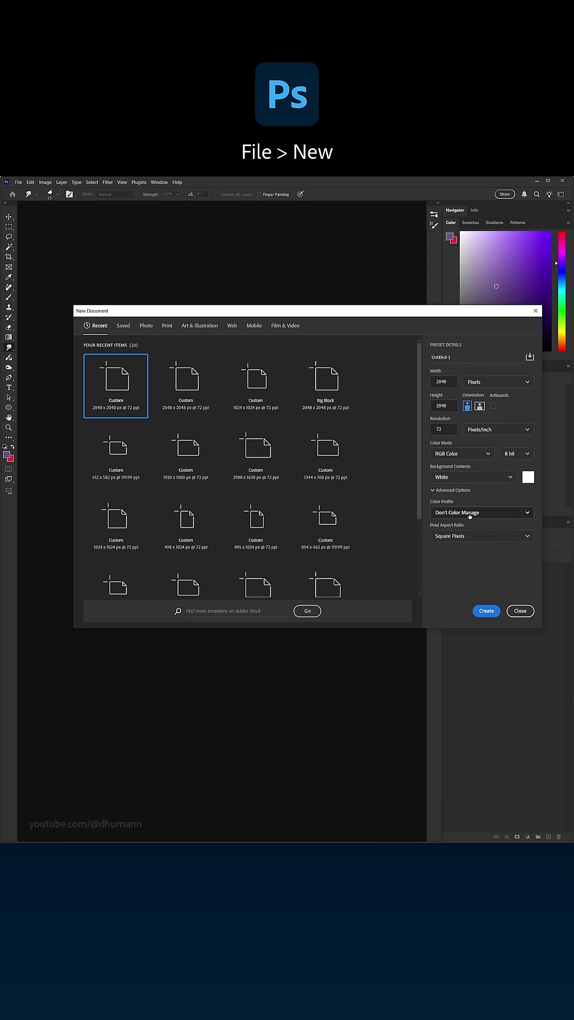
click(484, 611)
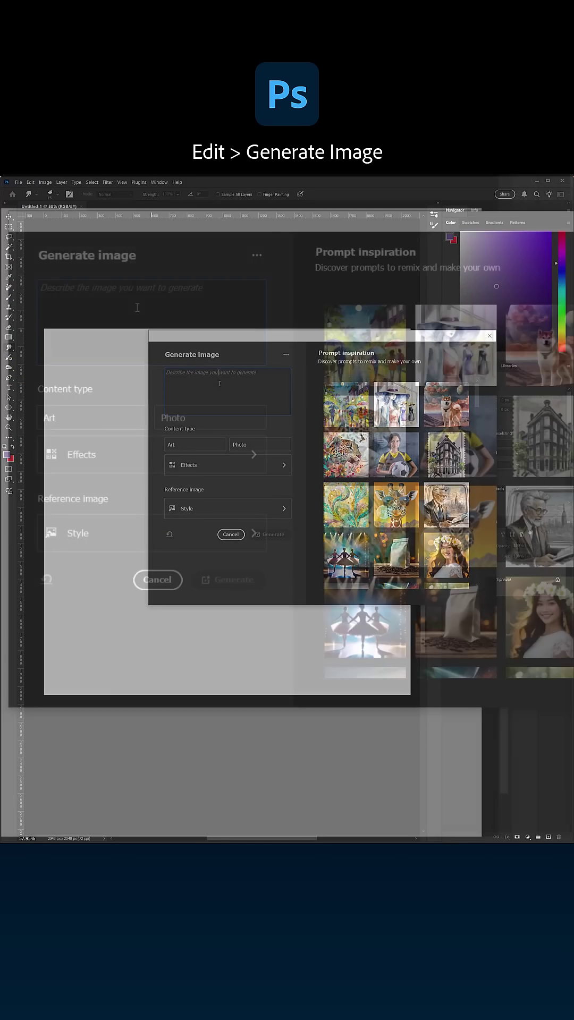
text(dark ink wash on a plain white paper background)
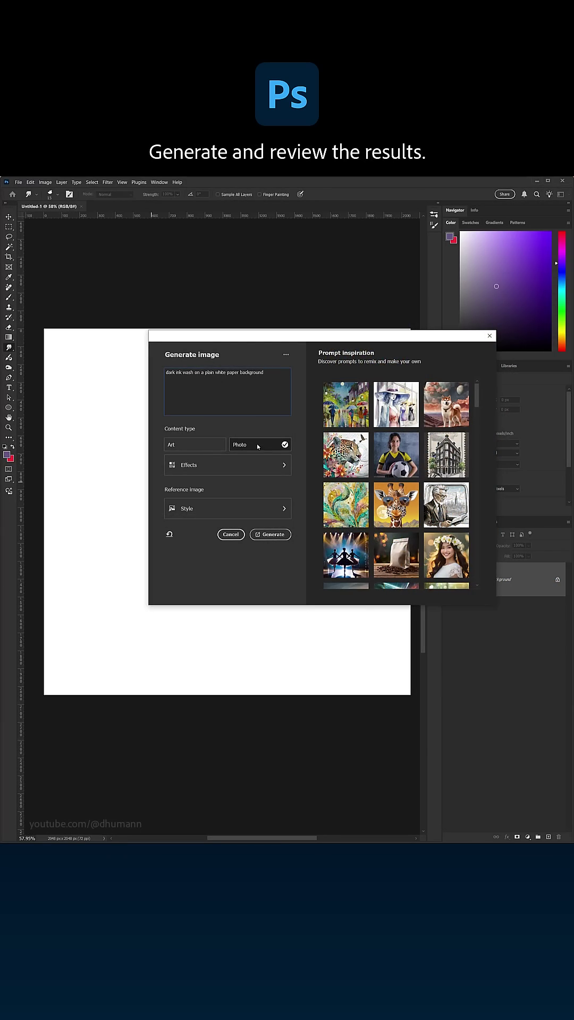
Generate the photo-style dark ink wash on white paper from the prompt
click(278, 537)
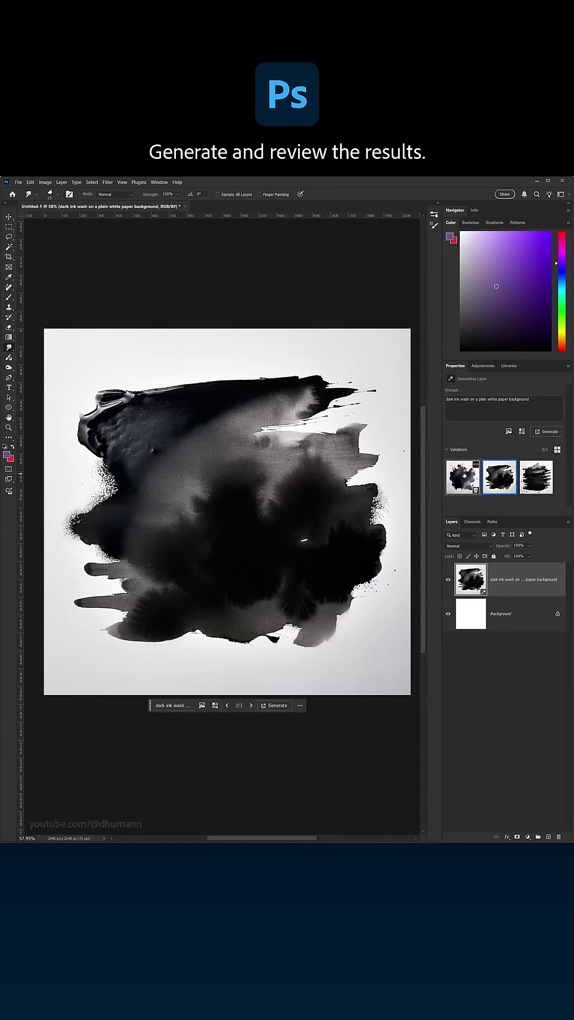
Make a merged copy of the visible image and desaturate it with Hue/Saturation at -100
key(ctrl+alt+shift+e)
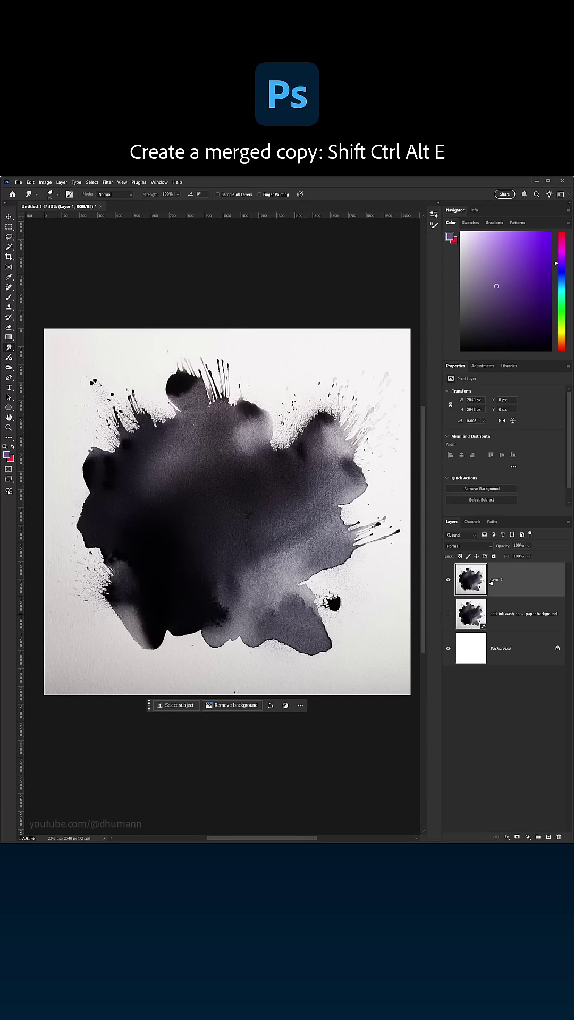
click(526, 836)
click(541, 765)
drag(503, 435, 447, 435)
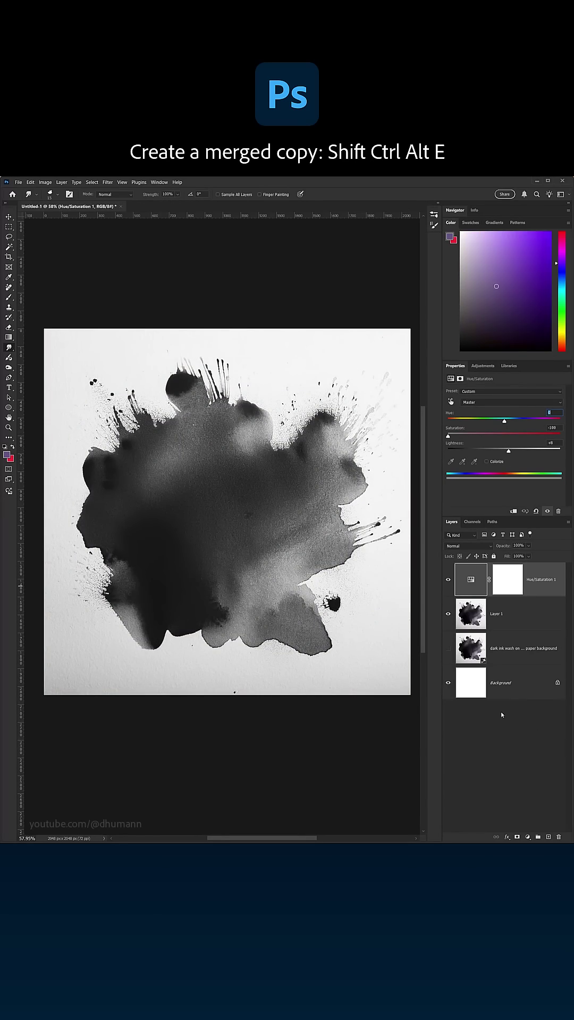
Add a Levels adjustment with both input sliders pulled inward for stronger contrast
click(527, 836)
click(542, 733)
drag(558, 448, 543, 448)
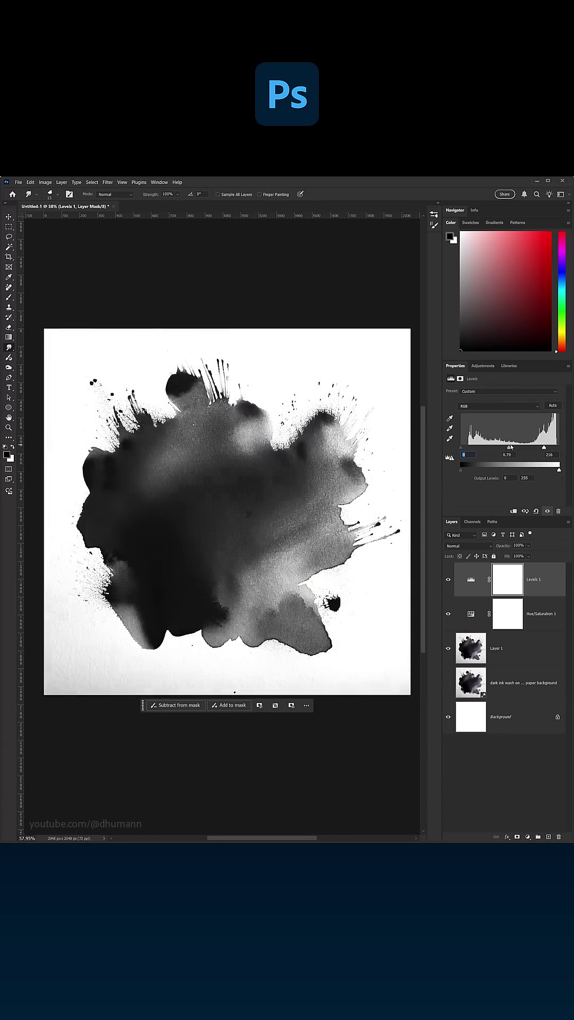
drag(461, 448, 475, 448)
Convert the ink and adjustment layers into a single smart object
shift+click(510, 648)
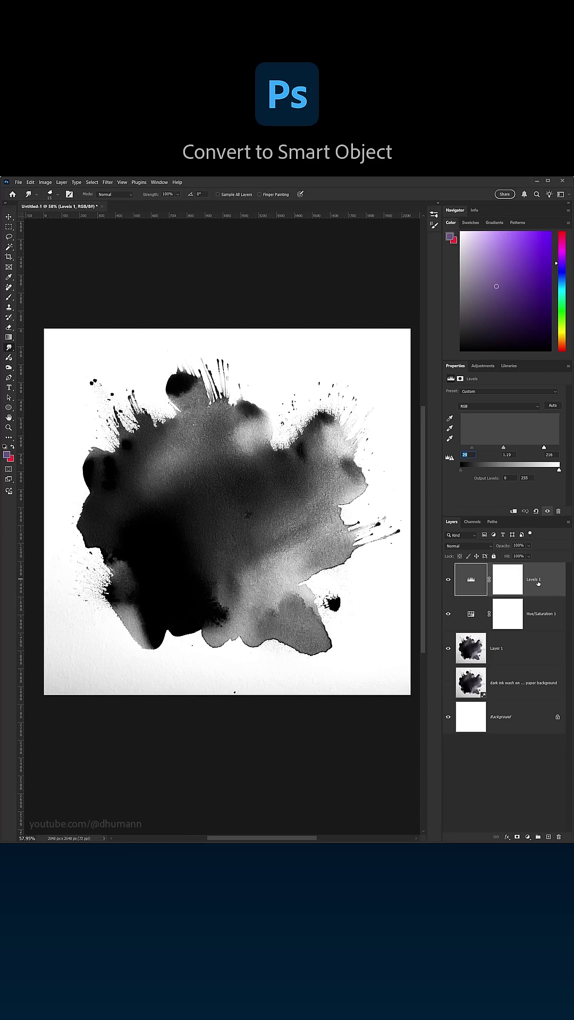
right_click(526, 643)
click(542, 488)
Make the white paper transparent with the Blend If white slider and fit the canvas to view
double_click(550, 578)
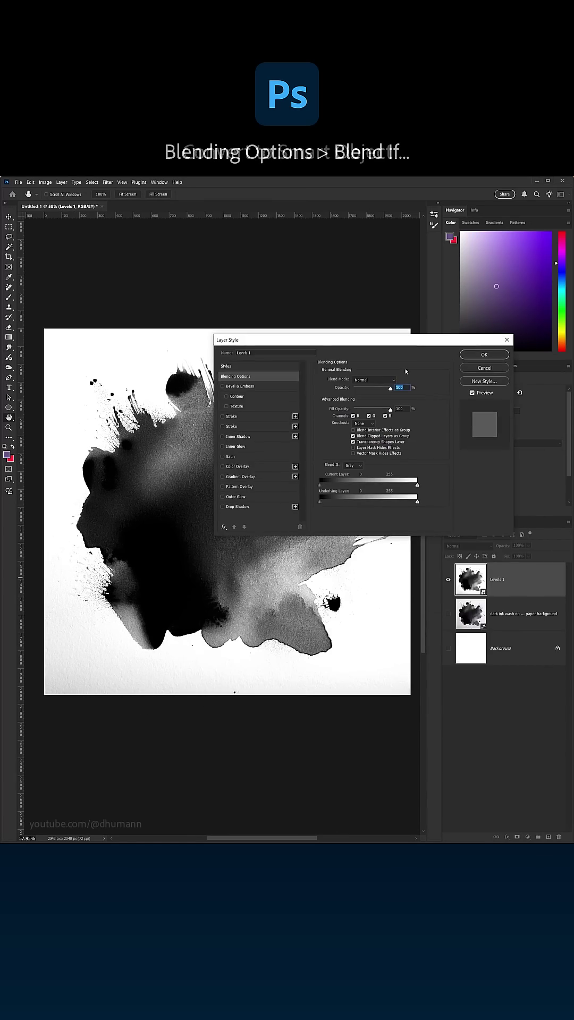
drag(292, 760, 280, 759)
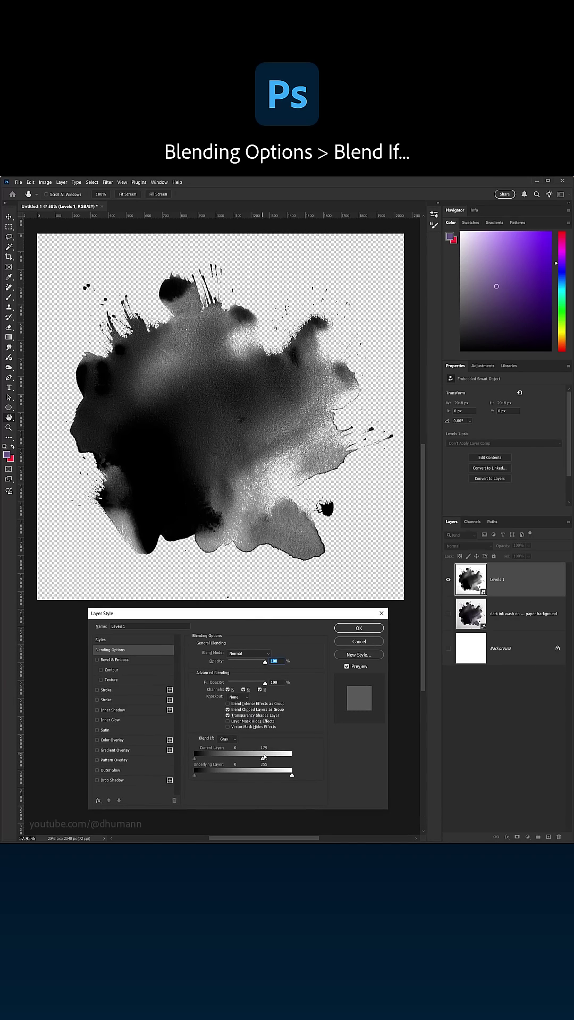
click(359, 627)
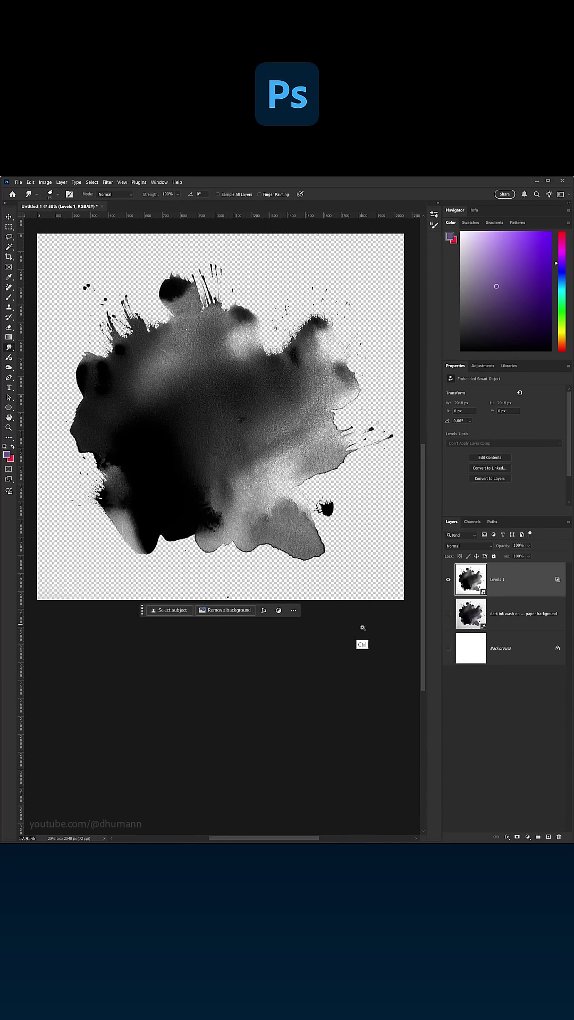
key(ctrl+0)
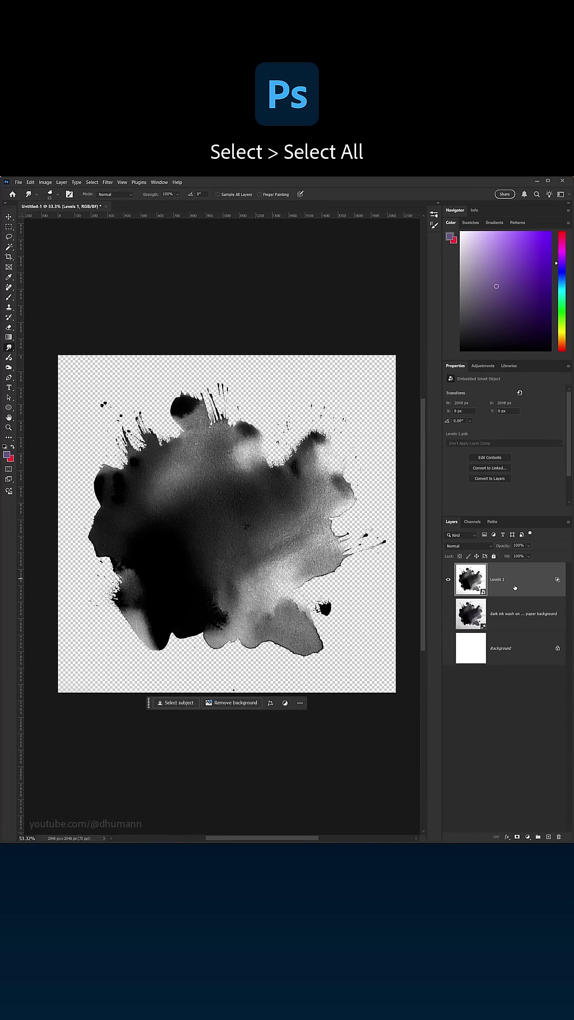
Select the whole canvas and define it as the brush preset 'Ink Wash 91'
click(99, 192)
click(29, 182)
click(80, 348)
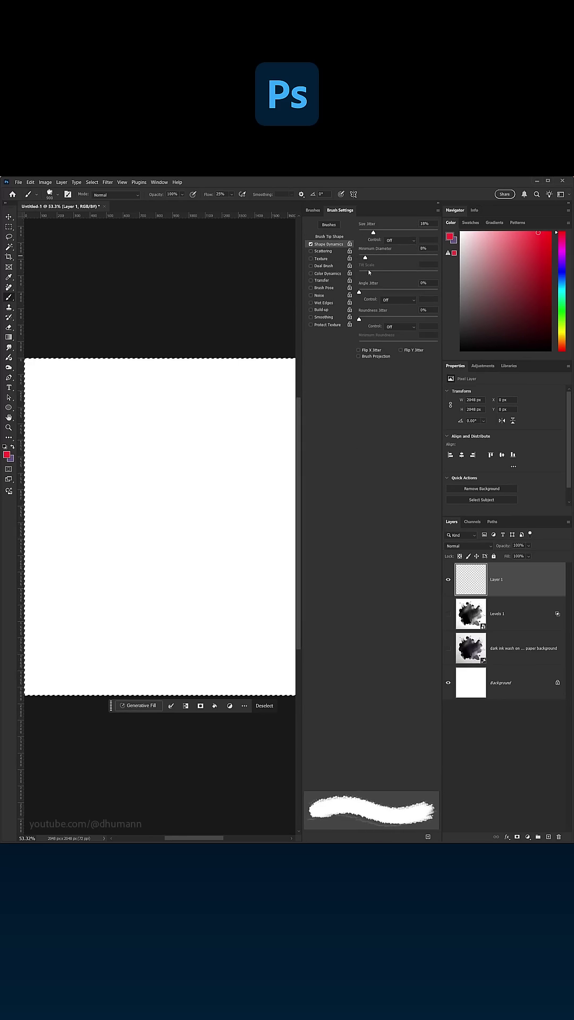
Enable Scattering, Color Dynamics and Transfer on Ink Wash 91, then paint a red test splash
click(323, 250)
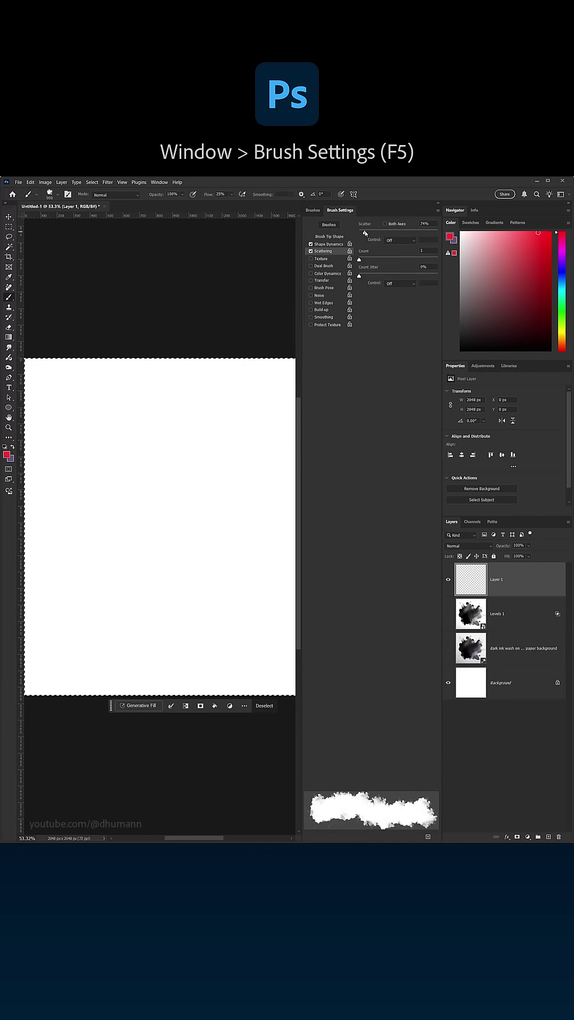
click(327, 273)
click(310, 281)
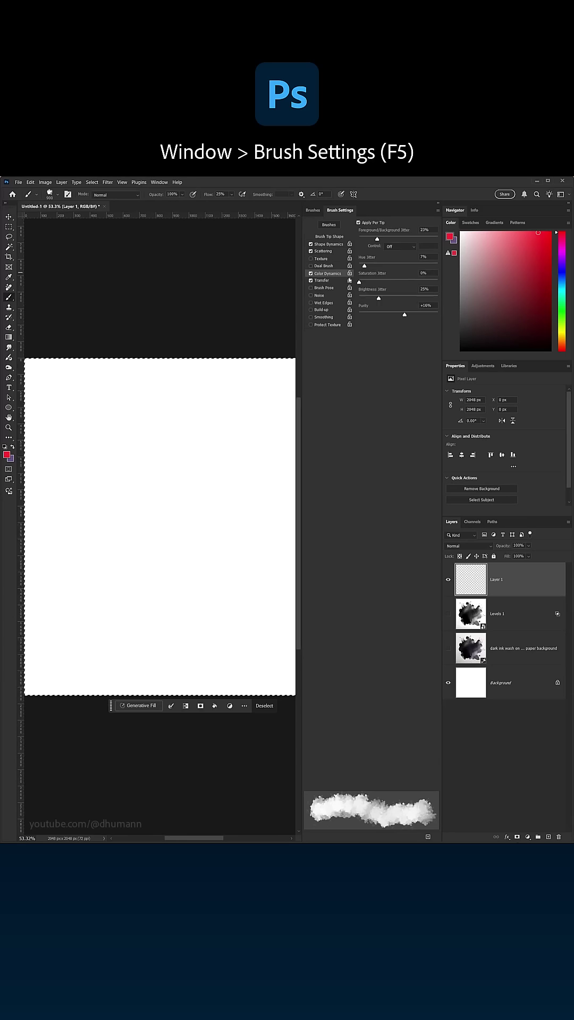
click(322, 281)
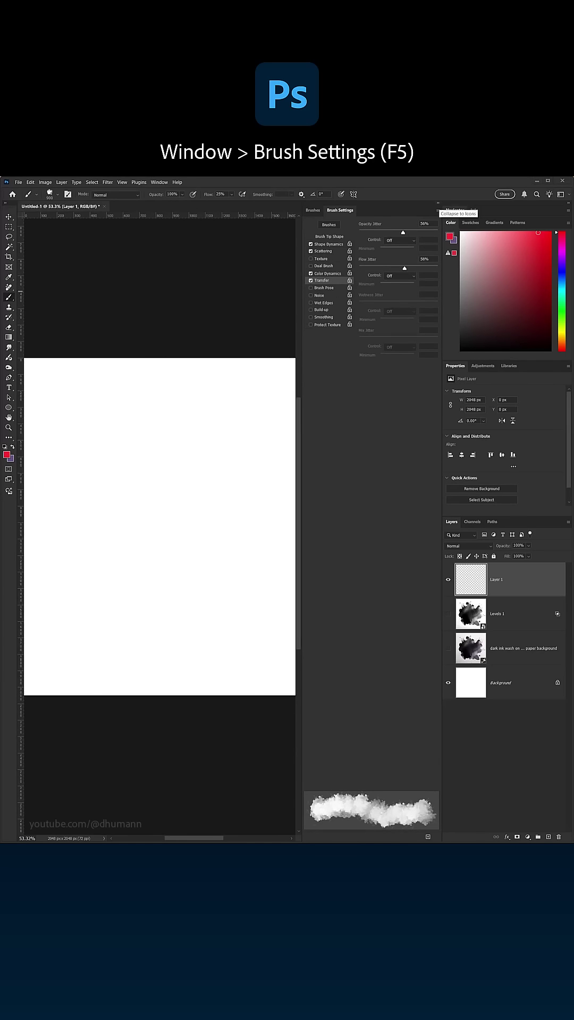
click(438, 206)
mouse_move(120, 431)
mouse_down()
mouse_move(207, 454)
mouse_move(176, 542)
mouse_move(312, 557)
mouse_up()
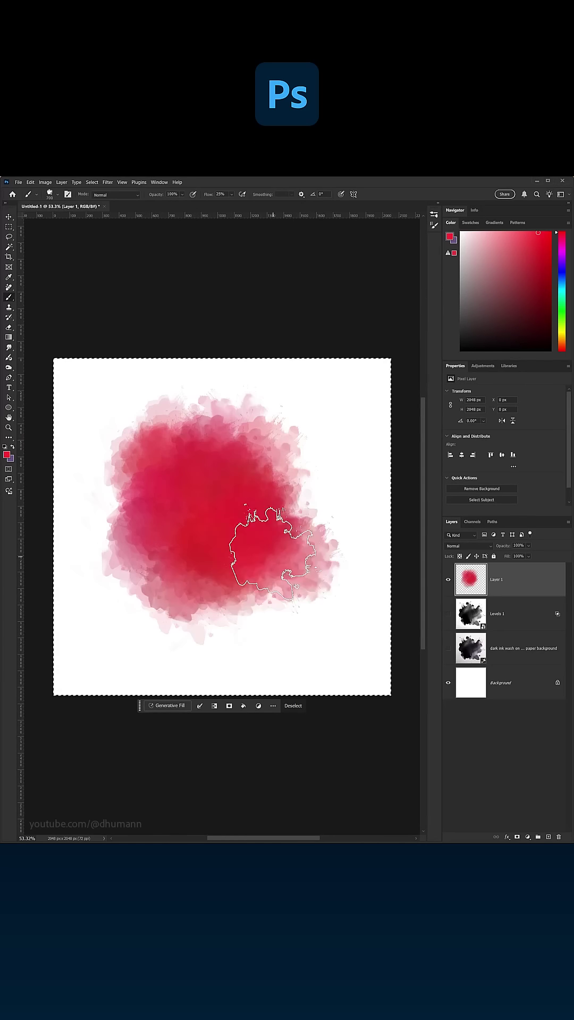
Clear the red test paint and brush blue watercolour strokes across the canvas
mouse_move(271, 550)
mouse_down()
mouse_move(296, 524)
mouse_move(129, 505)
mouse_up()
key(Delete)
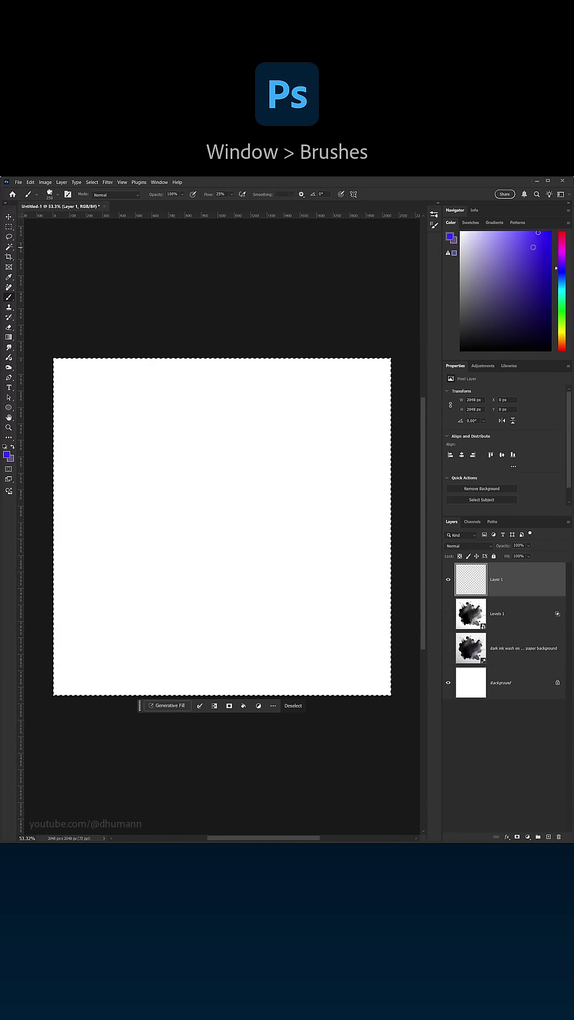
mouse_move(183, 478)
mouse_down()
mouse_move(263, 489)
mouse_move(285, 501)
mouse_move(298, 605)
mouse_move(136, 547)
mouse_move(341, 522)
mouse_move(239, 382)
mouse_up()
key(F5)
right_click(284, 525)
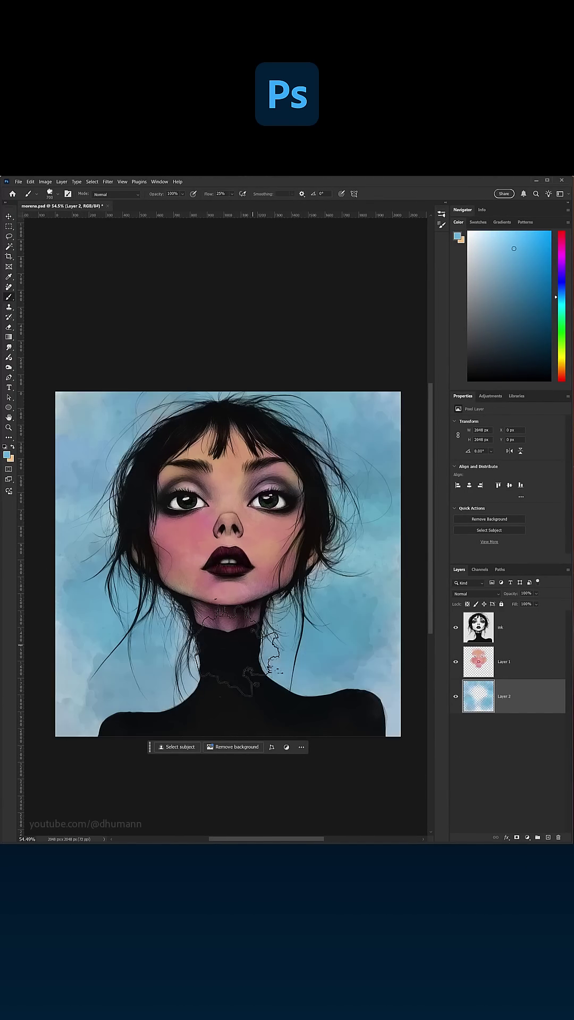
Wash lighter and paler blues over the portrait's background and neck
click(480, 232)
mouse_move(341, 410)
mouse_down()
mouse_move(127, 709)
mouse_move(331, 352)
mouse_up()
click(473, 231)
drag(125, 455, 408, 435)
click(6, 454)
click(468, 364)
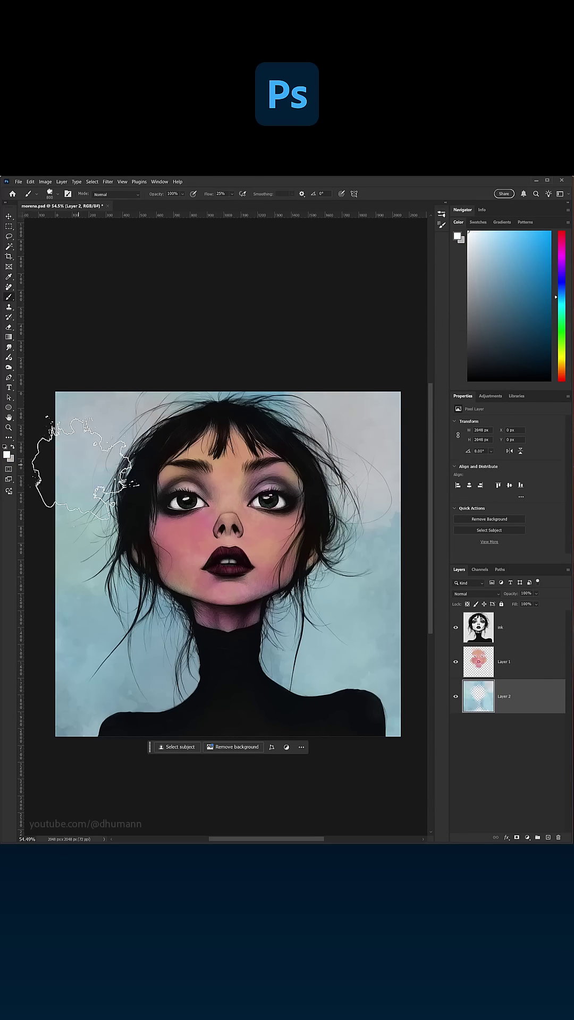
drag(80, 454, 334, 383)
On the detective image, add a new layer above Layer 1 and set white as paint colour
click(509, 661)
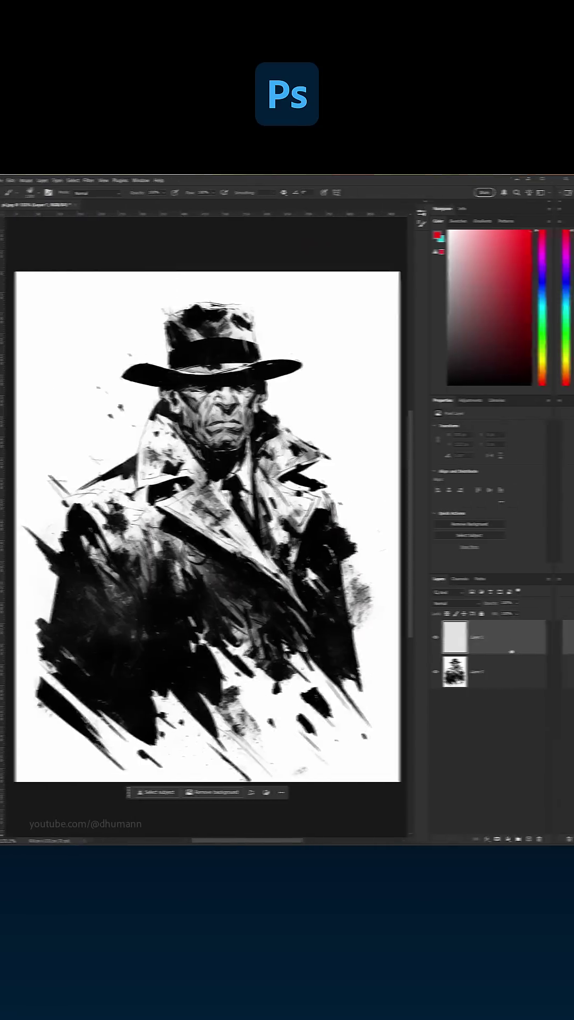
click(538, 840)
click(468, 247)
right_click(319, 334)
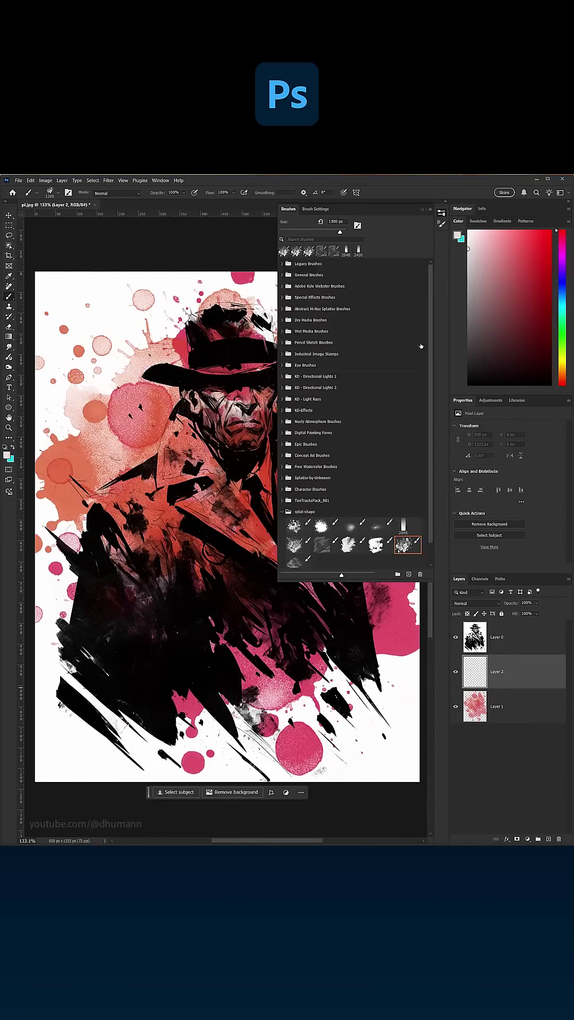